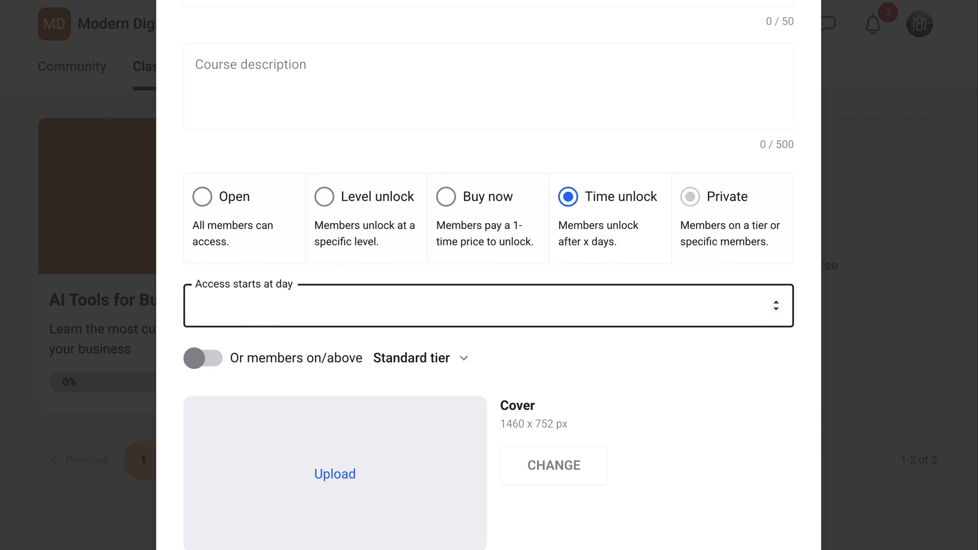
{"action": "scroll", "coordinate": [488, 309], "scroll_direction": "down", "scroll_amount": 2}
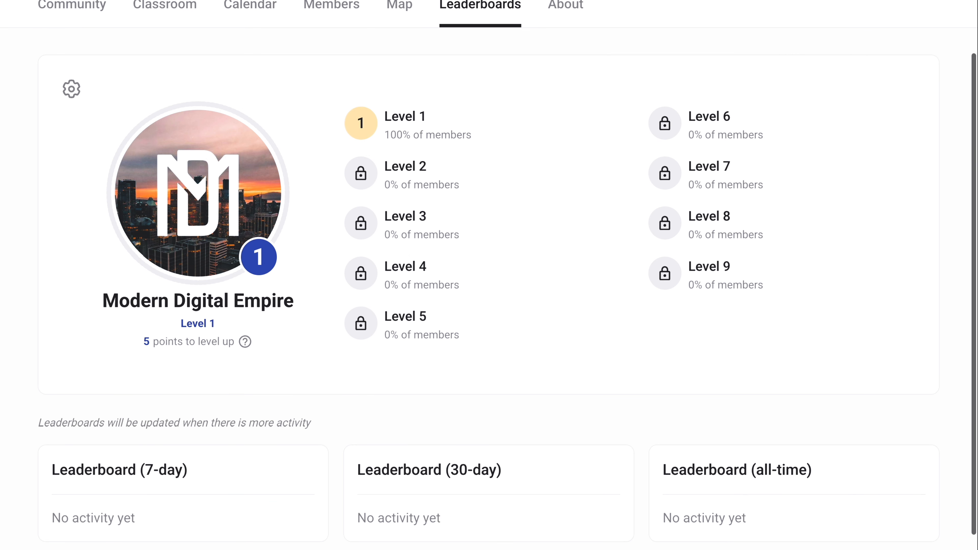
{"action": "scroll", "coordinate": [488, 270], "scroll_direction": "up", "scroll_amount": 2}
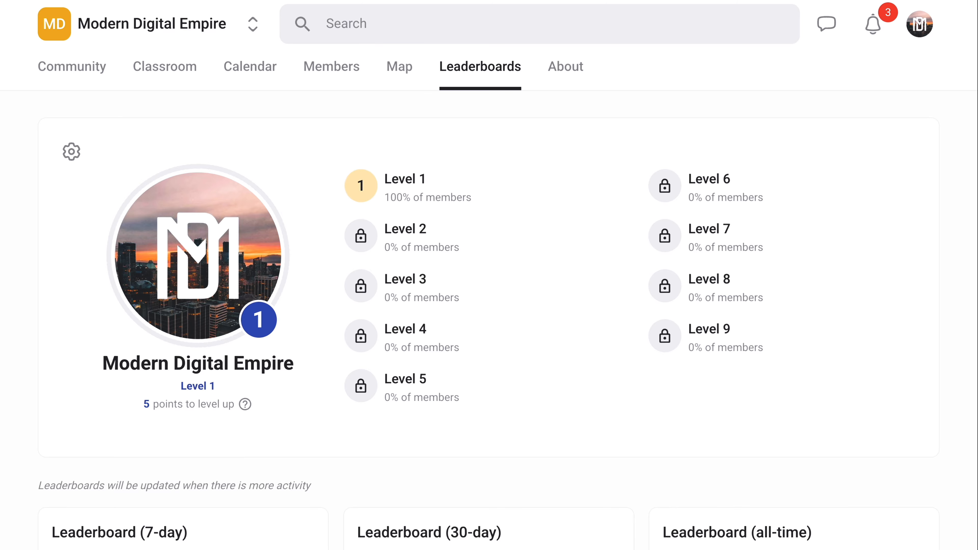
{"action": "scroll", "coordinate": [489, 269], "scroll_direction": "down", "scroll_amount": 3}
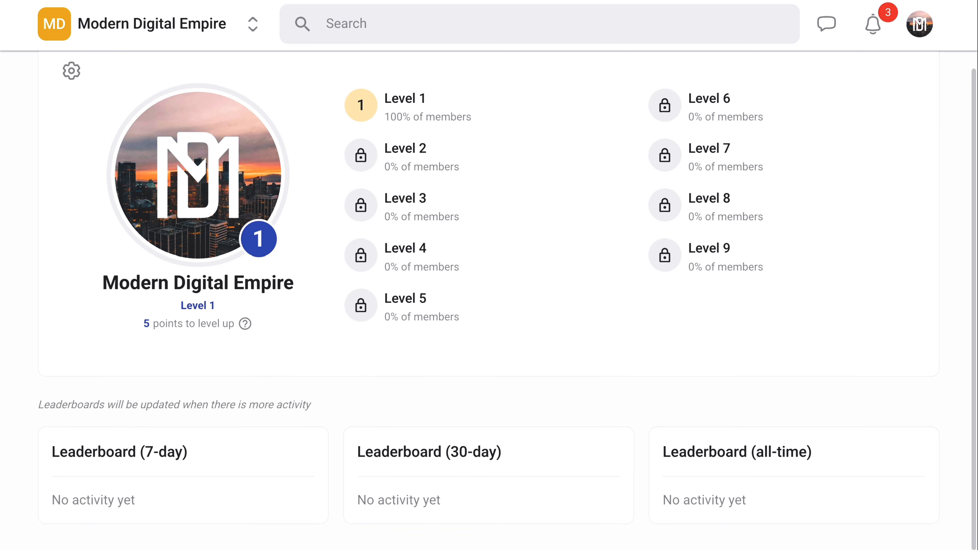
{"action": "scroll", "coordinate": [489, 275], "scroll_direction": "up", "scroll_amount": 3}
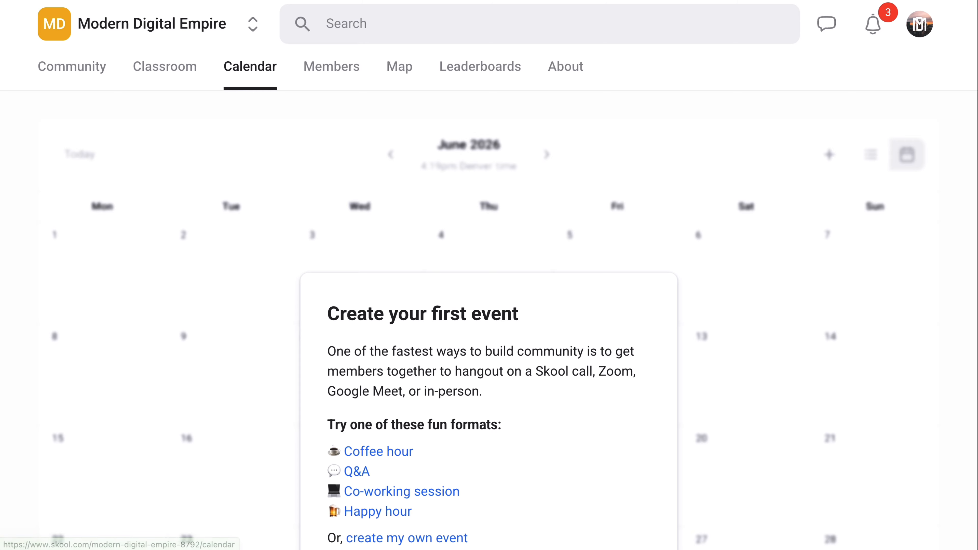
Start a custom calendar event and title it "Live Coaching"
{"action": "scroll", "coordinate": [489, 275], "scroll_direction": "down", "scroll_amount": 2}
{"action": "scroll", "coordinate": [488, 275], "scroll_direction": "down", "scroll_amount": 1}
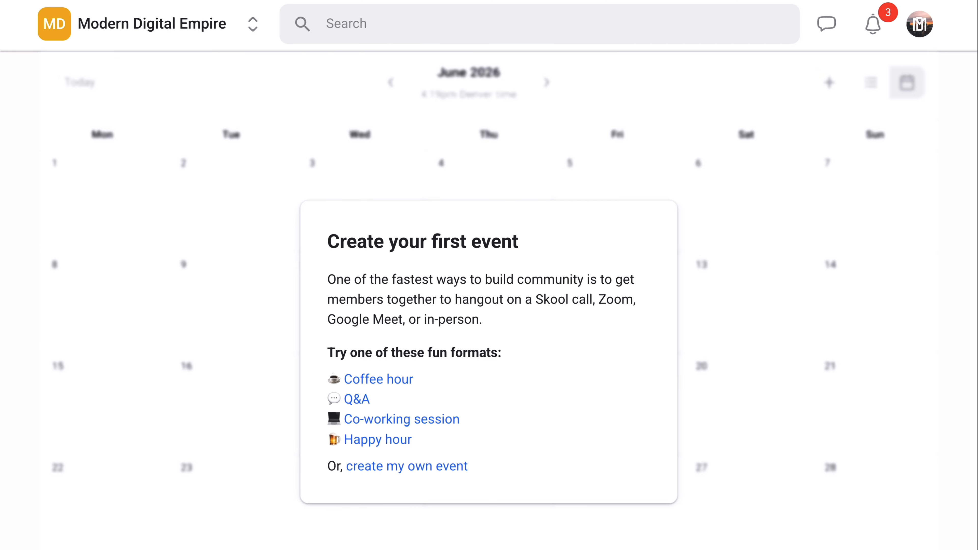
{"action": "left_click", "coordinate": [406, 466]}
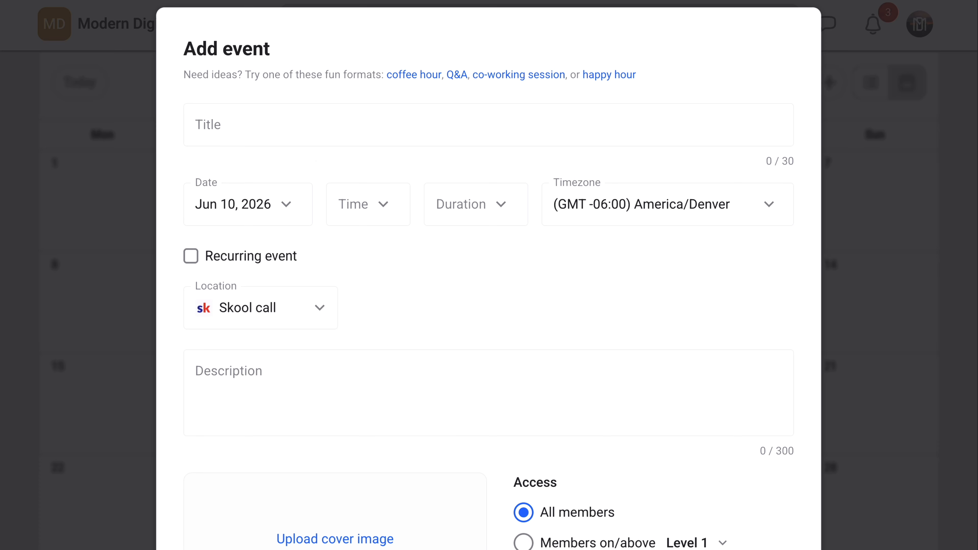
{"action": "left_click", "coordinate": [208, 125]}
{"action": "type", "text": "Live Coaching"}
{"action": "key", "text": "Tab"}
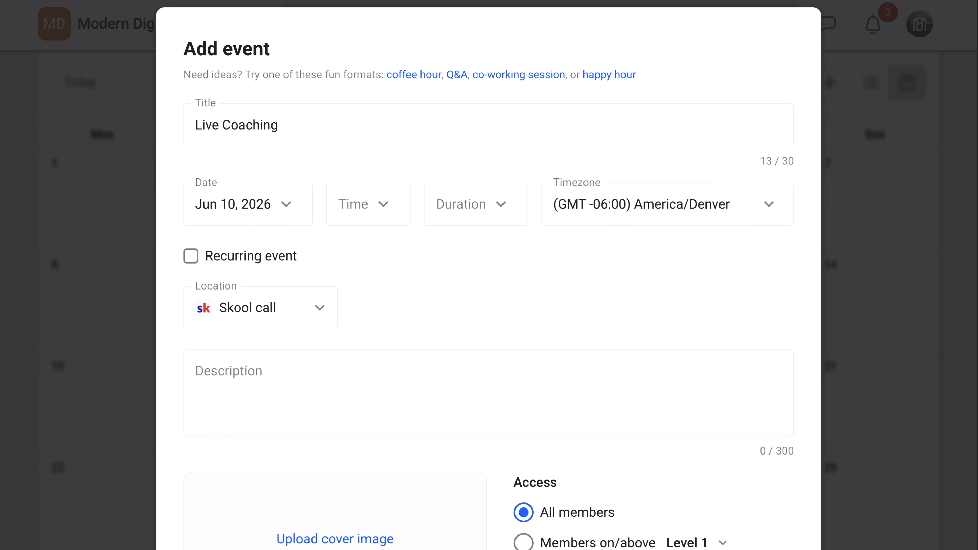
Enter "Join me for live coaching!" as the event's description
{"action": "scroll", "coordinate": [488, 346], "scroll_direction": "down", "scroll_amount": 1}
{"action": "left_click", "coordinate": [307, 339]}
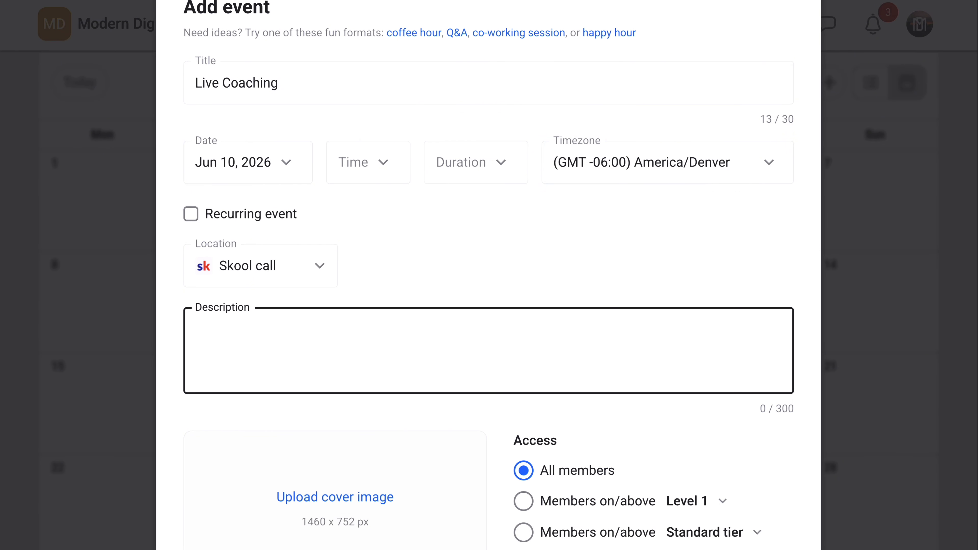
{"action": "type", "text": "Join me for live coaching!"}
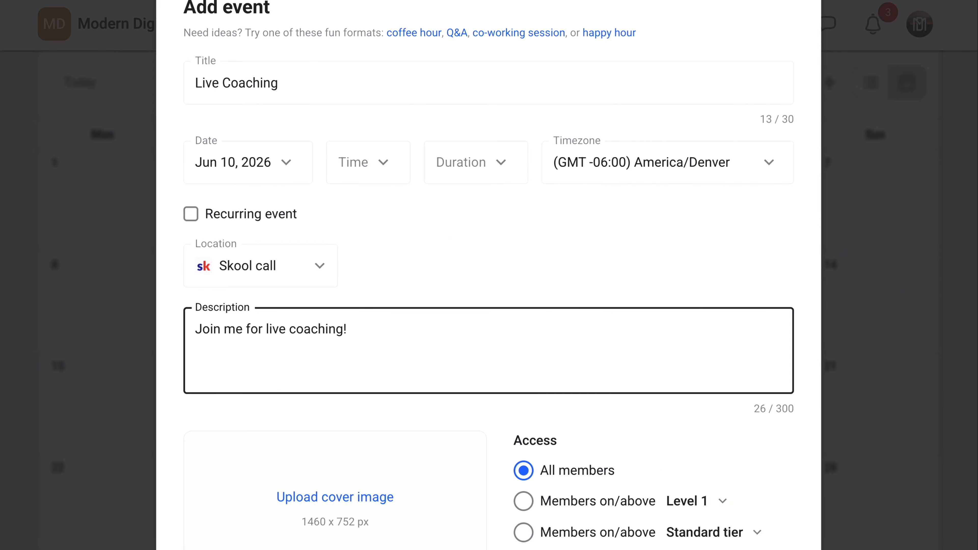
Restrict the event's access to members on or above Level 1 and enable the email reminder 1 day before
{"action": "scroll", "coordinate": [488, 270], "scroll_direction": "down", "scroll_amount": 3}
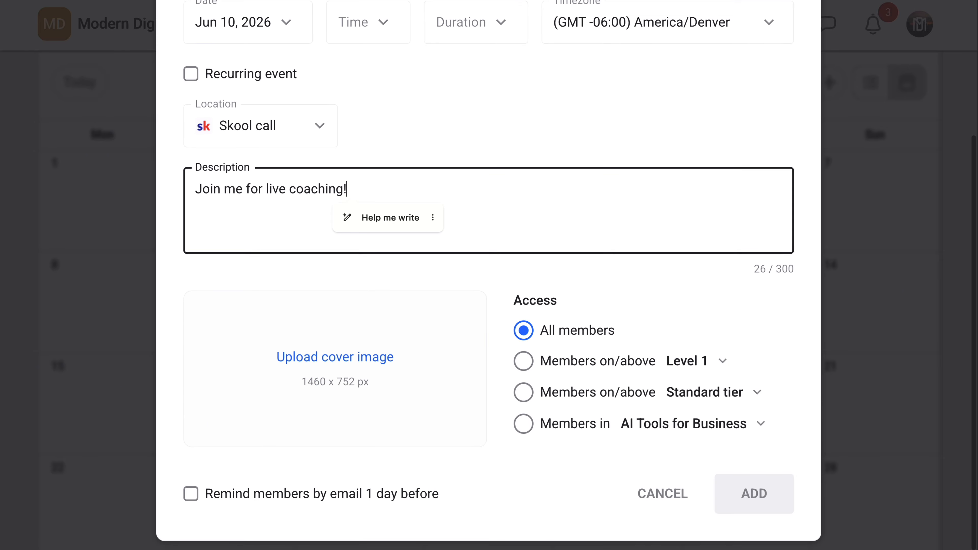
{"action": "left_click", "coordinate": [523, 361]}
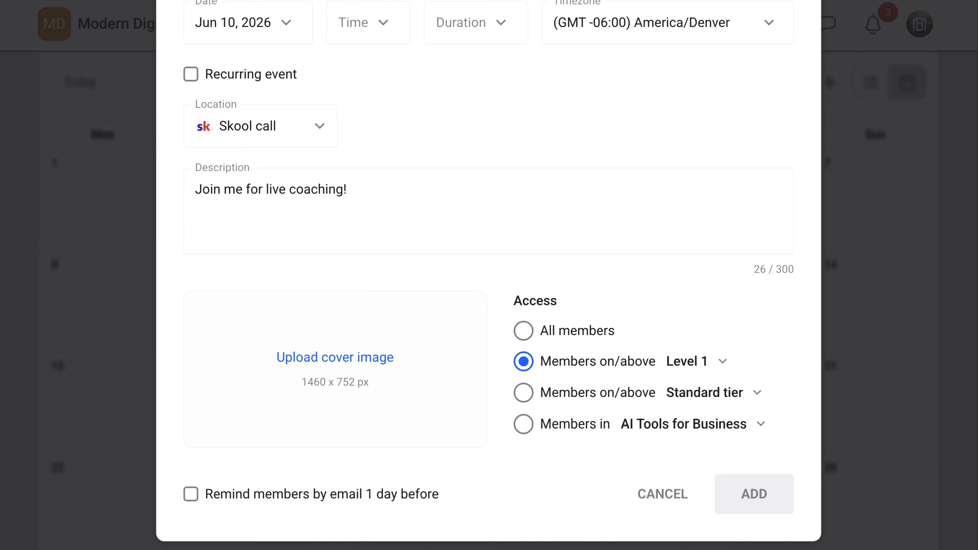
{"action": "left_click", "coordinate": [191, 493]}
Set the event's start time to 10am and its duration to 1 hour
{"action": "scroll", "coordinate": [488, 274], "scroll_direction": "up", "scroll_amount": 5}
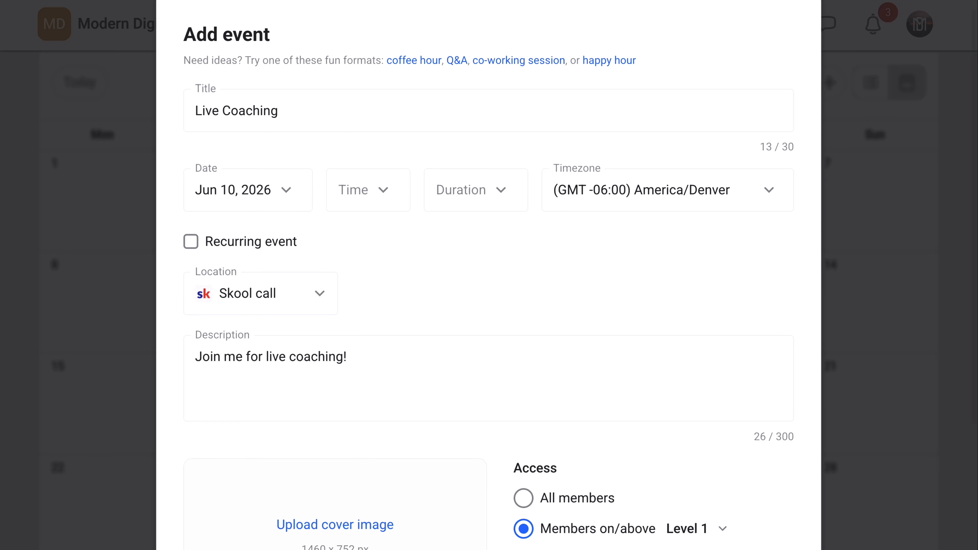
{"action": "left_click", "coordinate": [368, 201]}
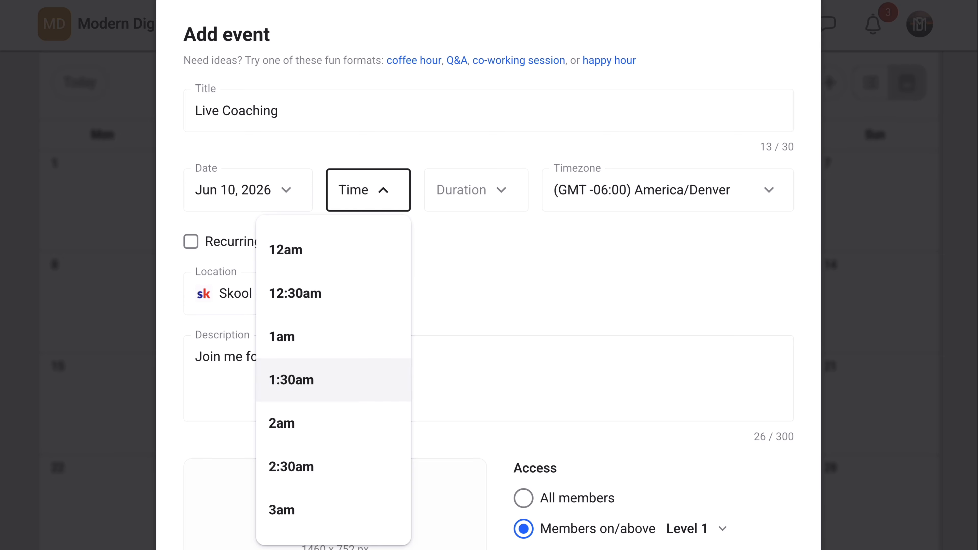
{"action": "scroll", "coordinate": [333, 381], "scroll_direction": "down", "scroll_amount": 15}
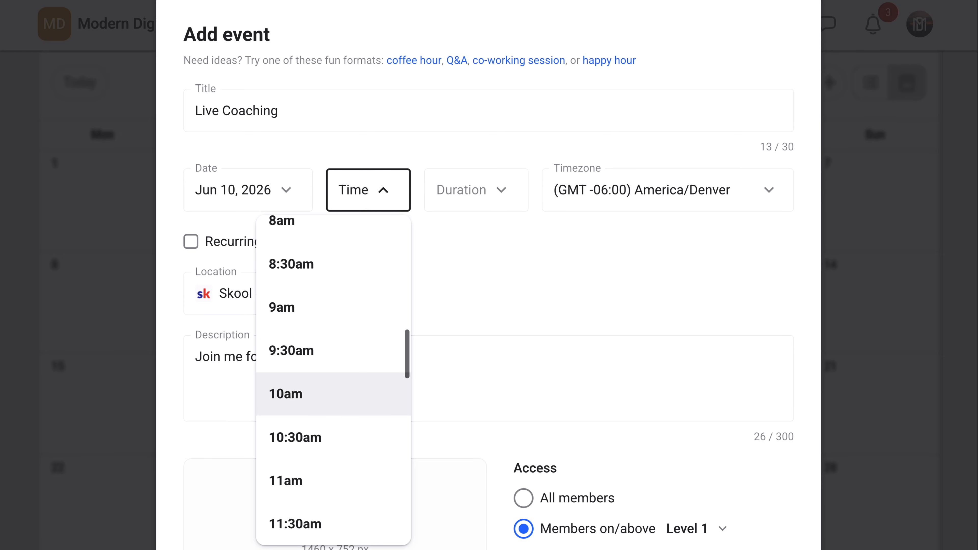
{"action": "left_click", "coordinate": [301, 394]}
{"action": "left_click", "coordinate": [489, 209]}
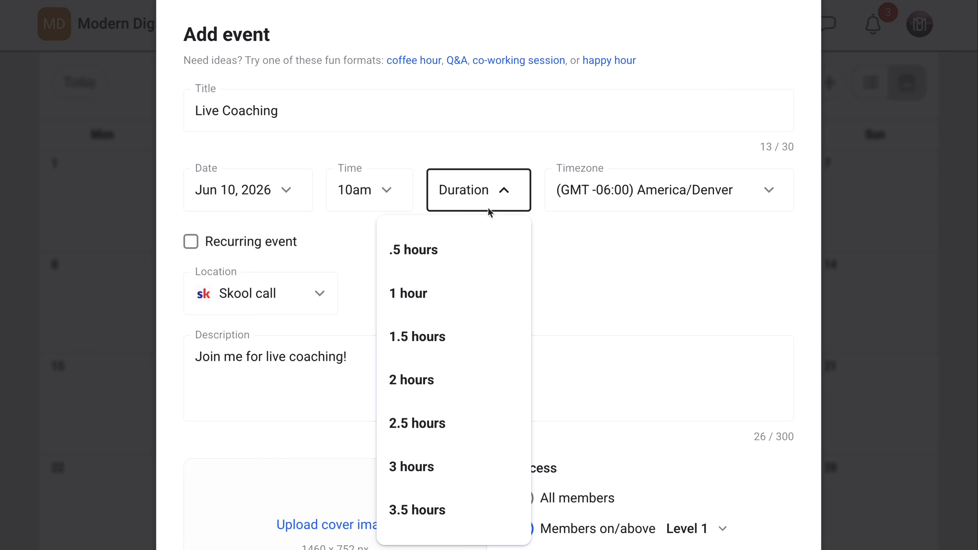
{"action": "left_click", "coordinate": [447, 300]}
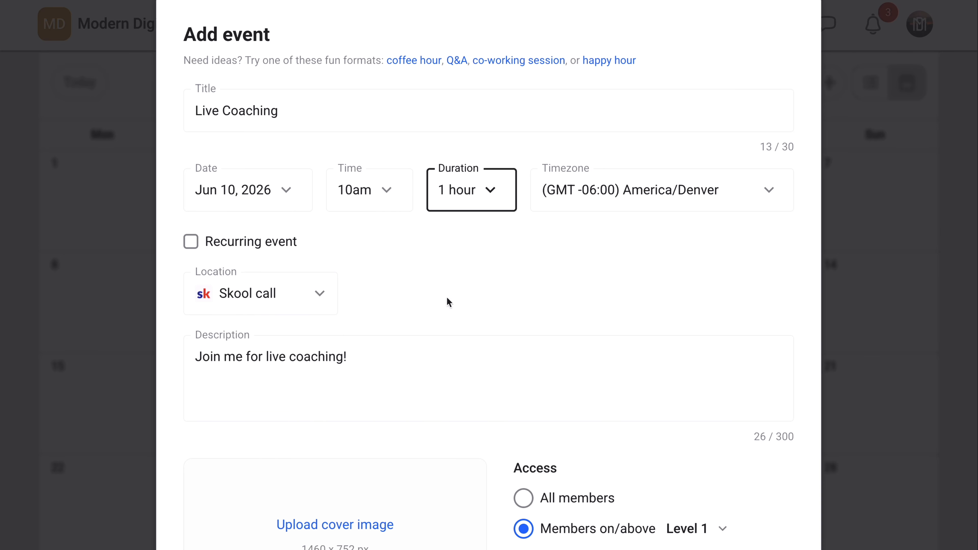
{"action": "scroll", "coordinate": [446, 296], "scroll_direction": "down", "scroll_amount": 5}
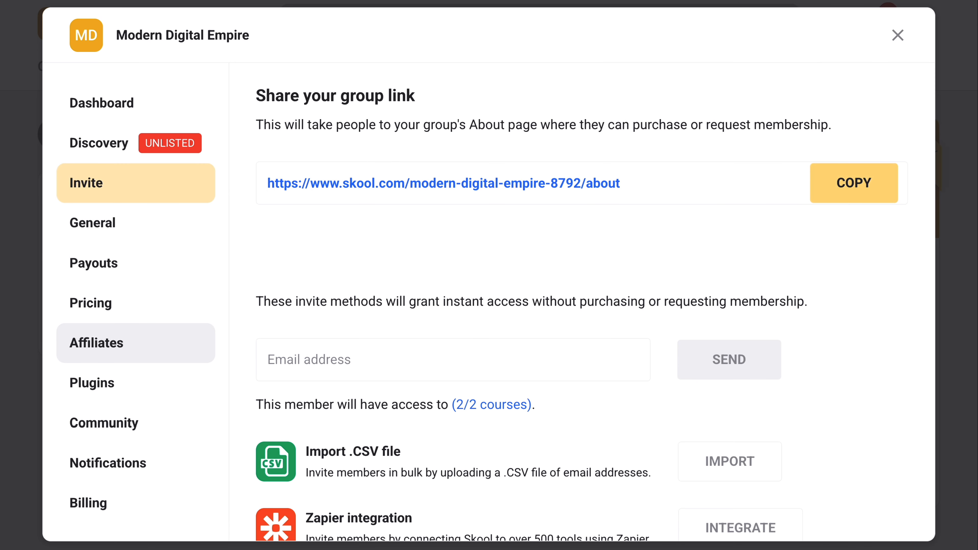
Look through the group's Dashboard, Discovery and General settings
{"action": "left_click", "coordinate": [116, 102]}
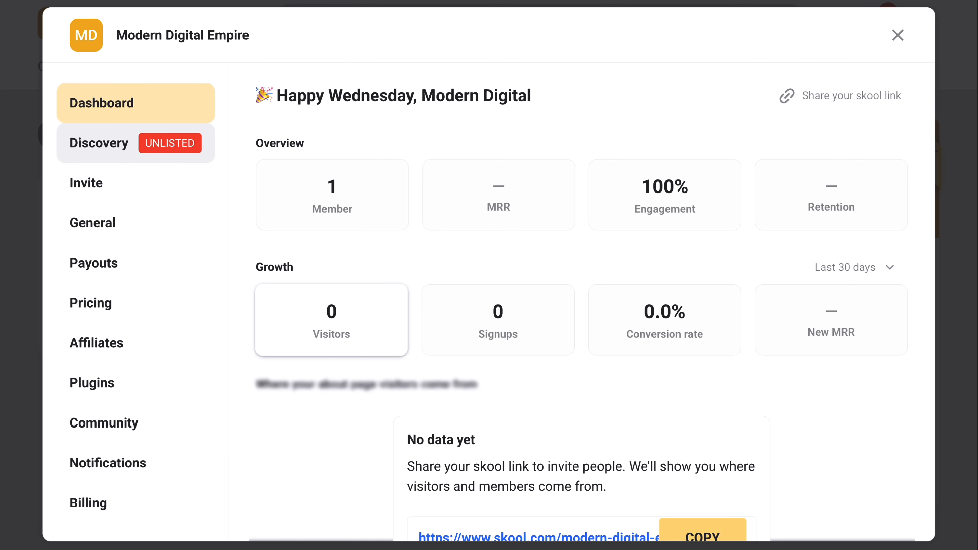
{"action": "left_click", "coordinate": [116, 143]}
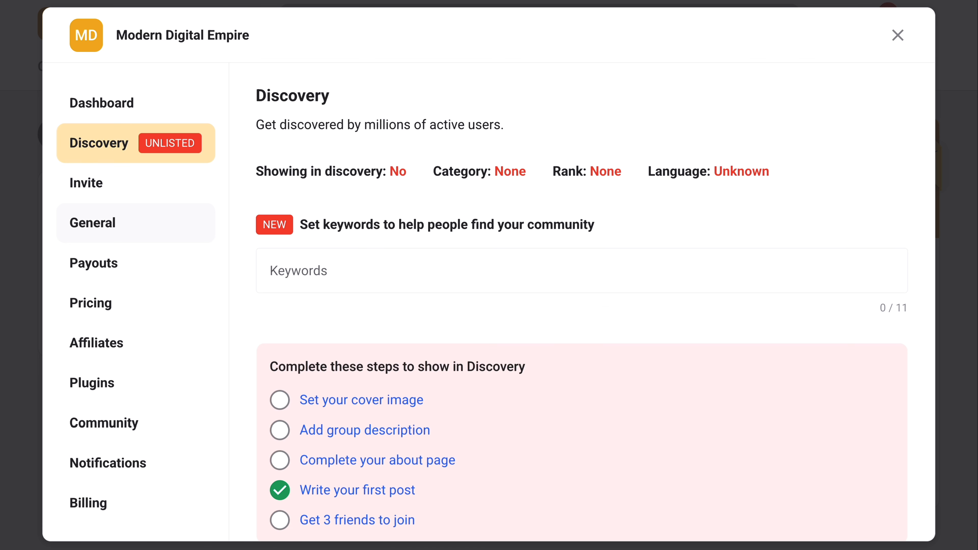
{"action": "left_click", "coordinate": [115, 223]}
{"action": "scroll", "coordinate": [594, 302], "scroll_direction": "down", "scroll_amount": 3}
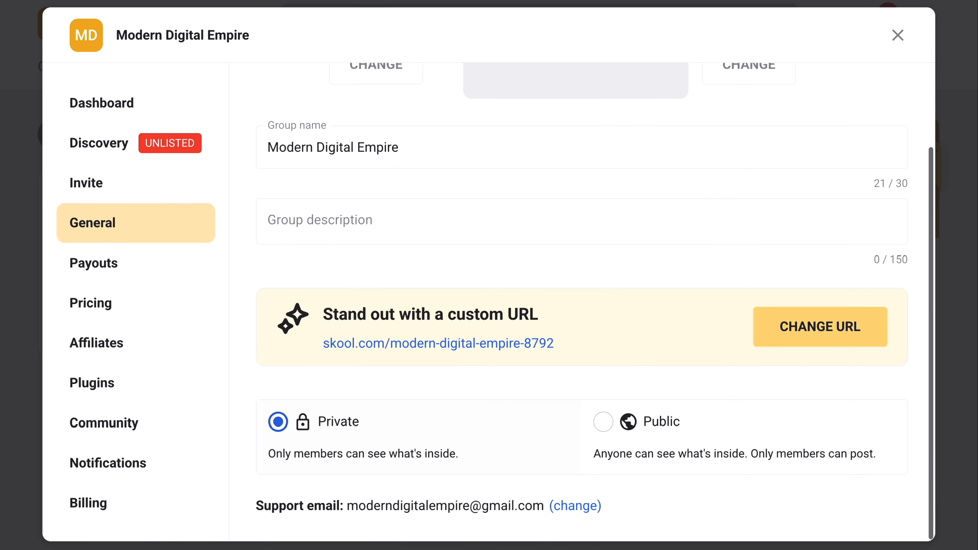
Choose Subscription as the model in the group's pricing settings
{"action": "left_click", "coordinate": [116, 302]}
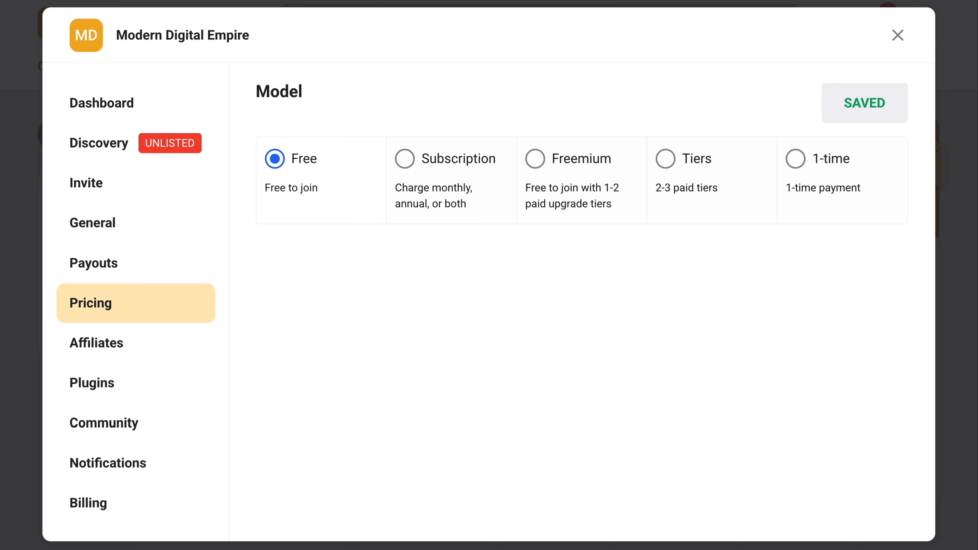
{"action": "left_click", "coordinate": [107, 285]}
{"action": "left_click", "coordinate": [404, 158]}
{"action": "left_click", "coordinate": [274, 158]}
{"action": "left_click", "coordinate": [404, 159]}
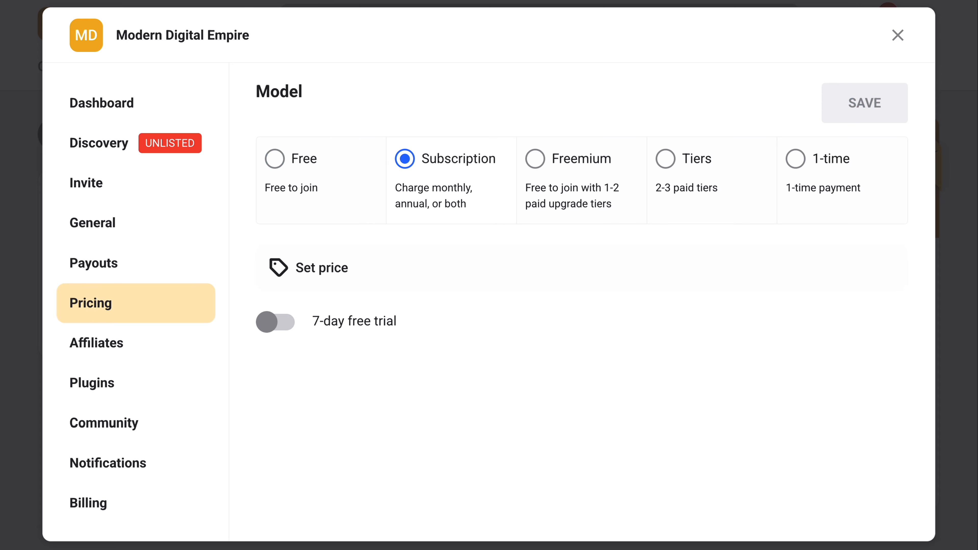
Set the subscription price to $10 per month and save the pricing settings
{"action": "mouse_move", "coordinate": [275, 321]}
{"action": "left_click", "coordinate": [319, 268]}
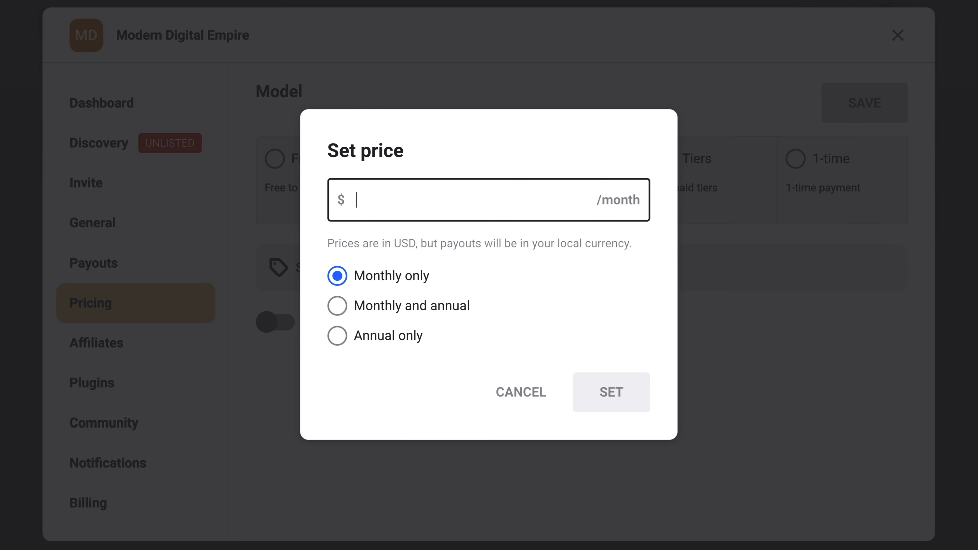
{"action": "type", "text": "10"}
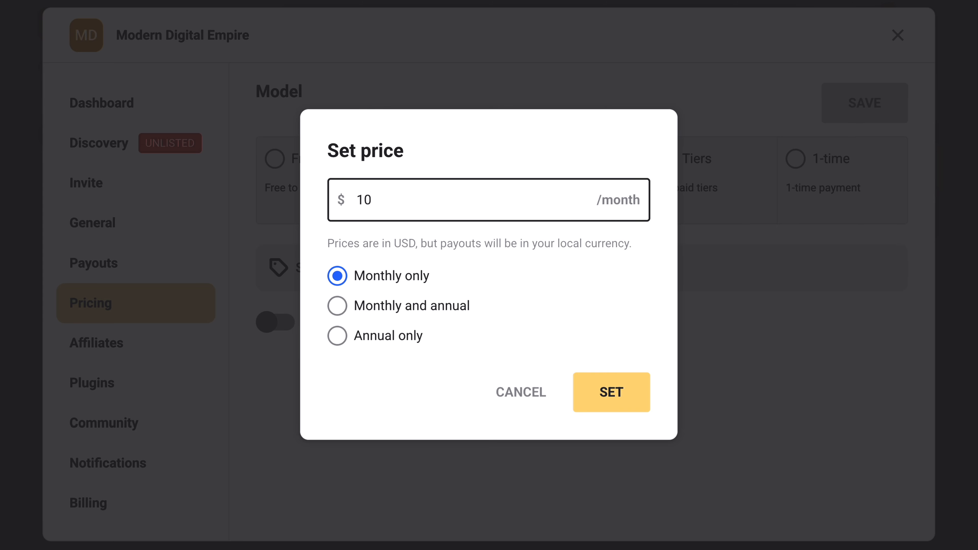
{"action": "key", "text": "Return"}
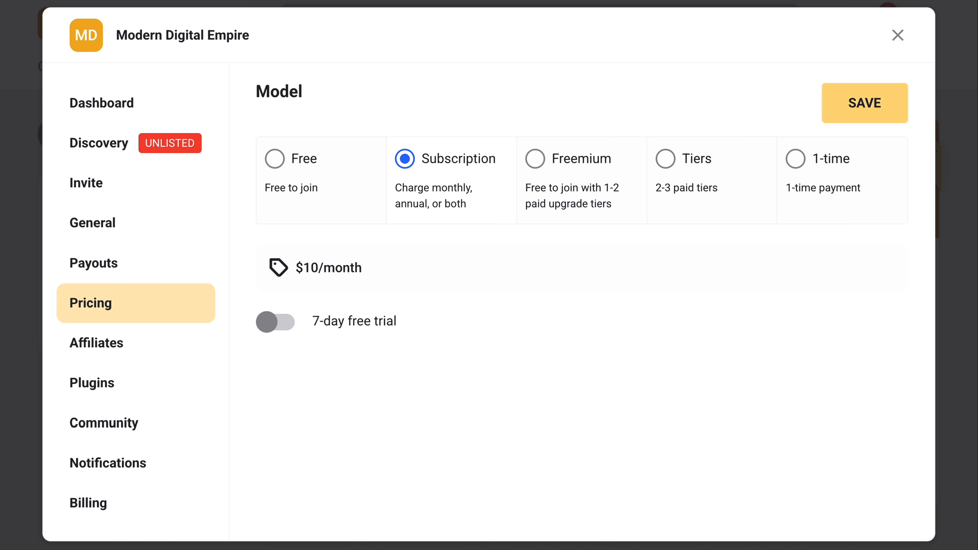
{"action": "left_click", "coordinate": [859, 102]}
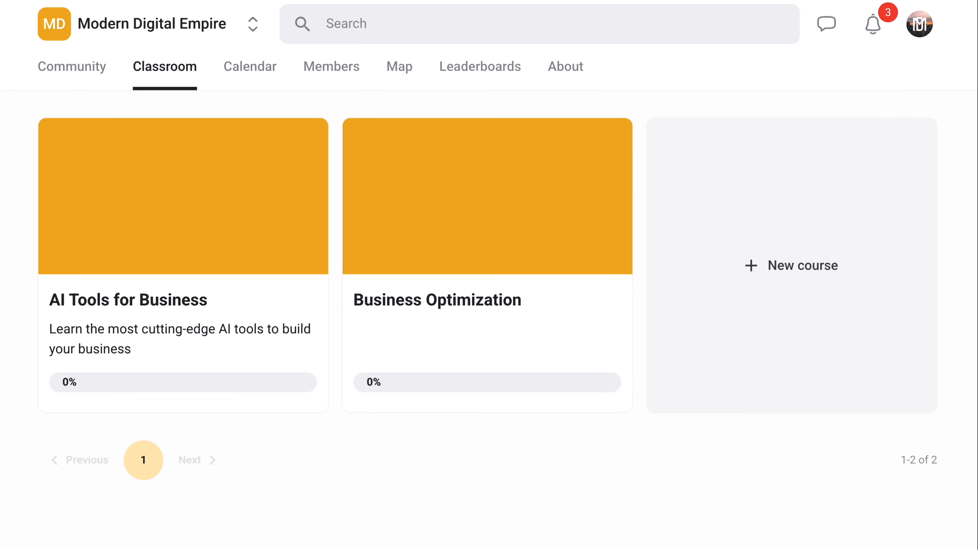
Start a new community post in the group titled "Welcome New Members"
{"action": "left_click", "coordinate": [71, 66]}
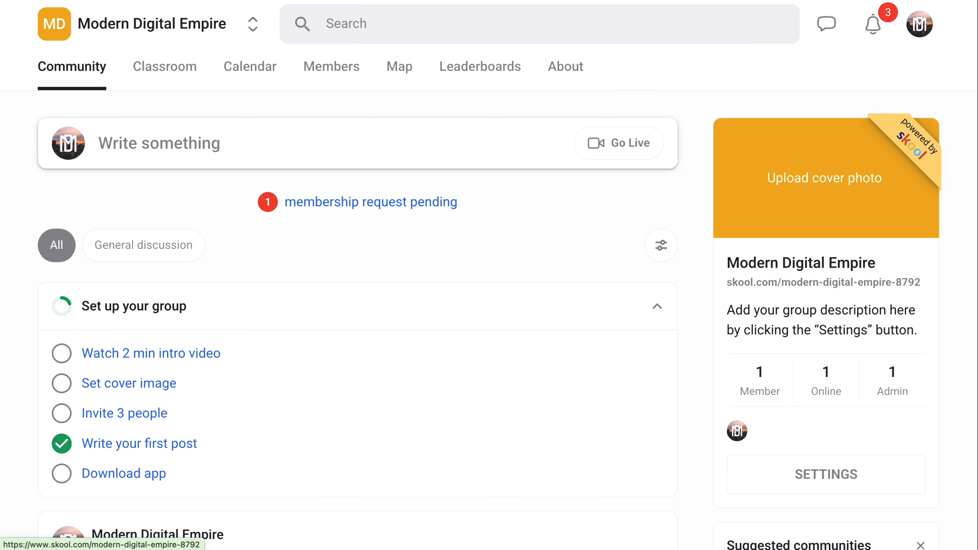
{"action": "left_click", "coordinate": [159, 144]}
{"action": "left_click", "coordinate": [71, 176]}
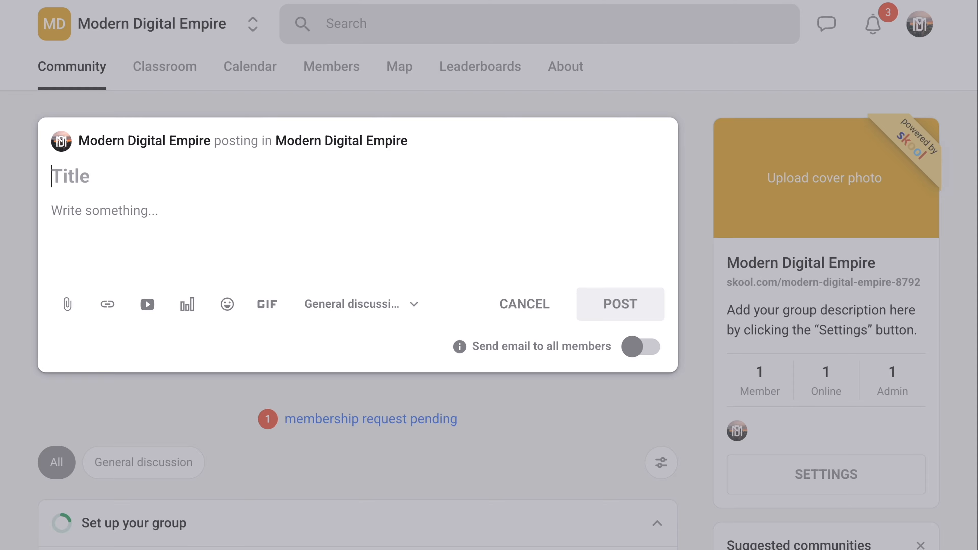
{"action": "type", "text": "Welcome Ne"}
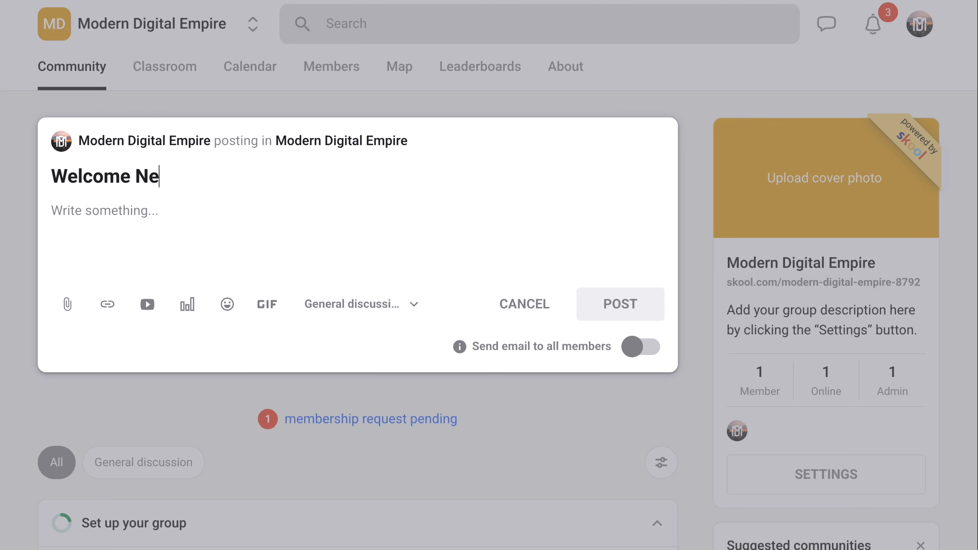
{"action": "type", "text": "w membe"}
{"action": "key", "text": "BackSpace"}
{"action": "key", "text": "BackSpace"}
{"action": "key", "text": "BackSpace"}
{"action": "key", "text": "BackSpace"}
{"action": "key", "text": "BackSpace"}
{"action": "type", "text": "Memeb"}
{"action": "key", "text": "BackSpace"}
{"action": "key", "text": "BackSpace"}
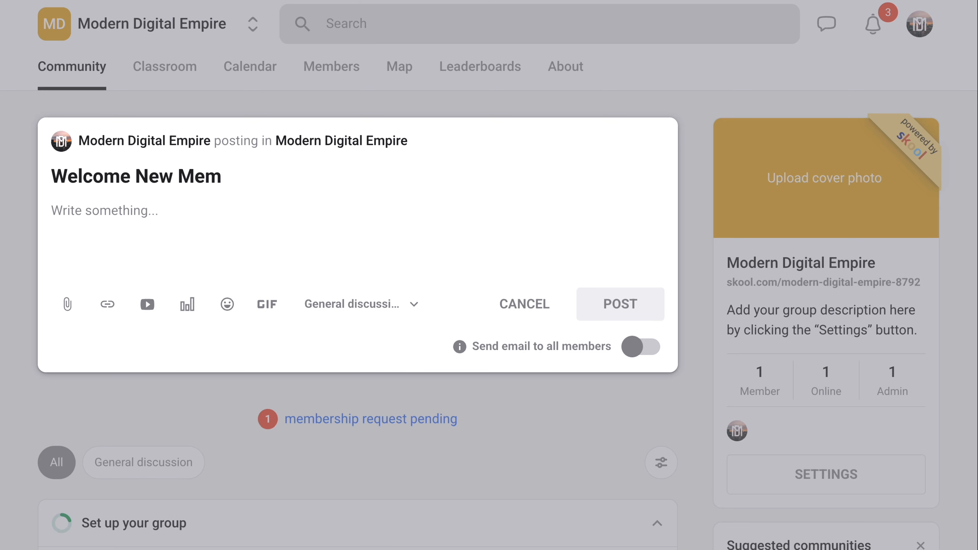
{"action": "type", "text": "bers"}
Add the body text "Watch this training to get started:" to the welcome post, publish it and close its view
{"action": "key", "text": "Tab"}
{"action": "type", "text": "Watc"}
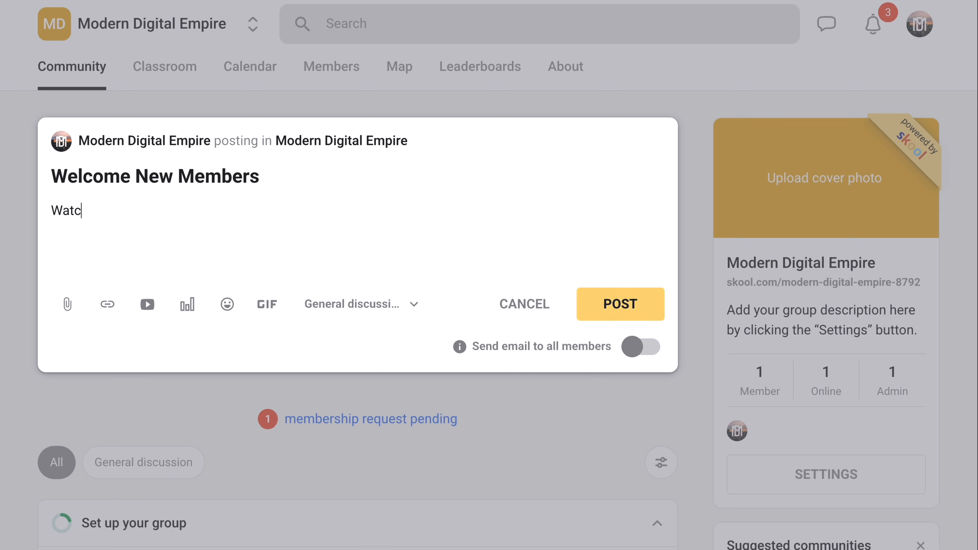
{"action": "type", "text": "h this training to get star"}
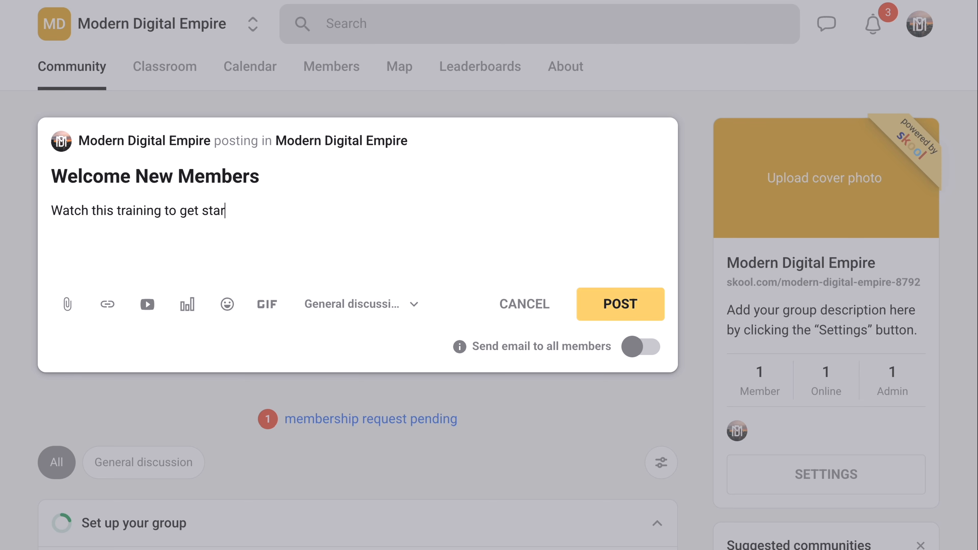
{"action": "type", "text": "ted:"}
{"action": "left_click", "coordinate": [619, 305]}
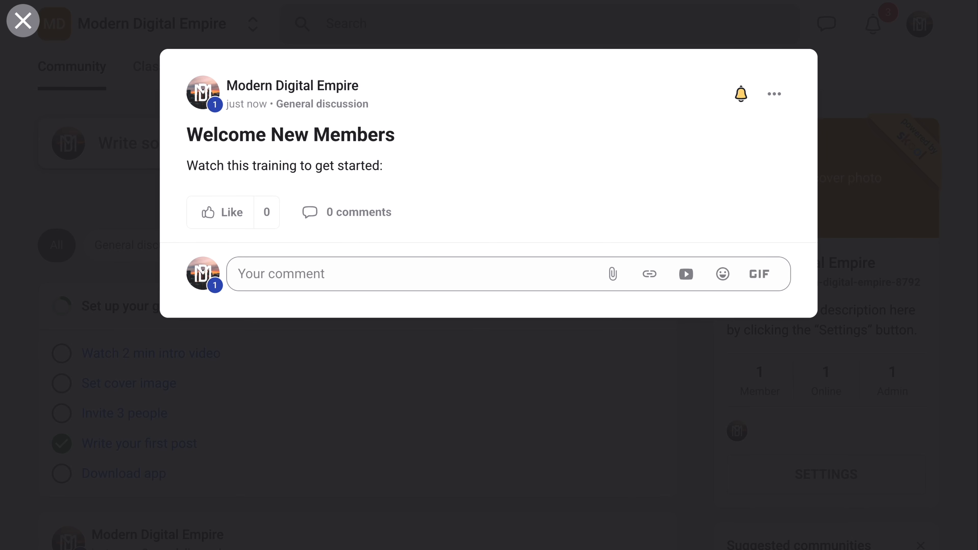
{"action": "key", "text": "Escape"}
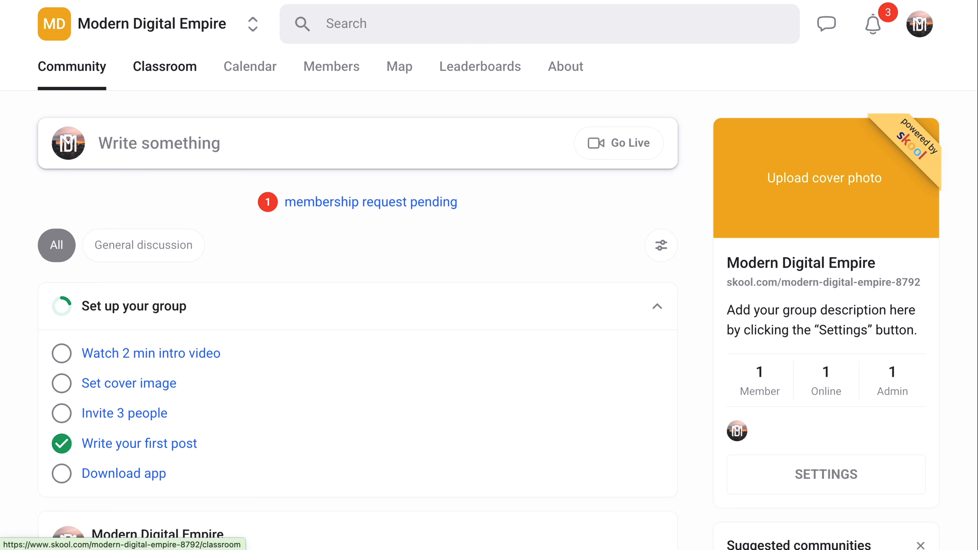
Start a new classroom course named "New Member Beginner Course"
{"action": "left_click", "coordinate": [165, 66]}
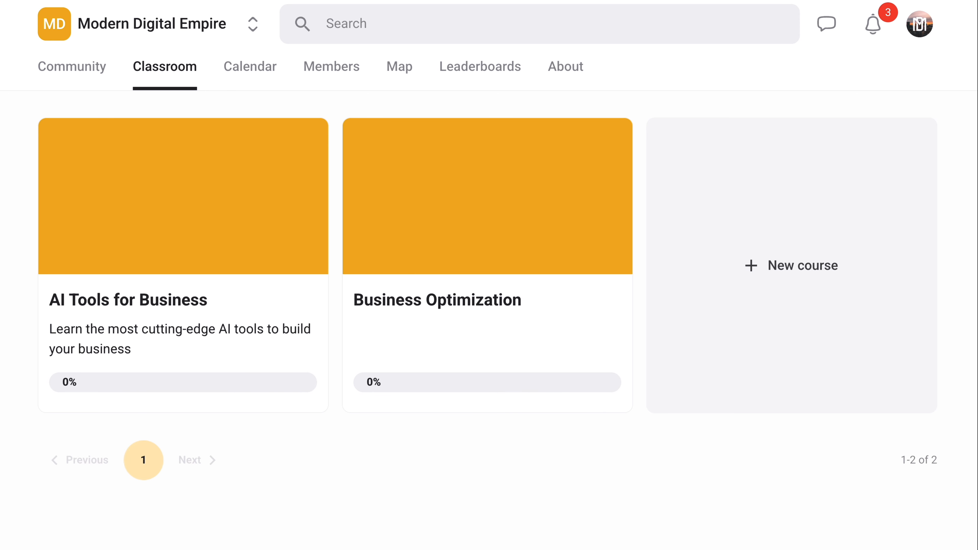
{"action": "left_click", "coordinate": [738, 287]}
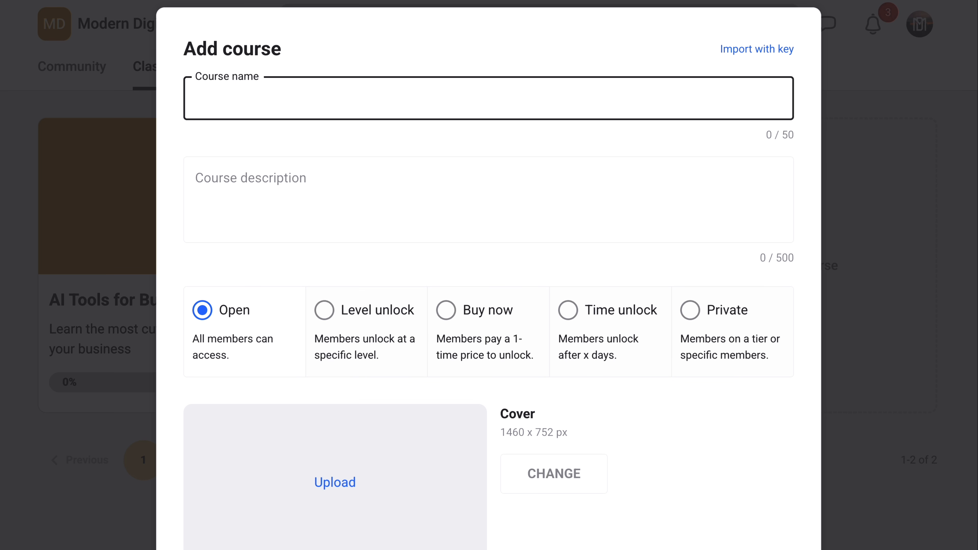
{"action": "type", "text": "New Member Beginner Course"}
{"action": "key", "text": "Tab"}
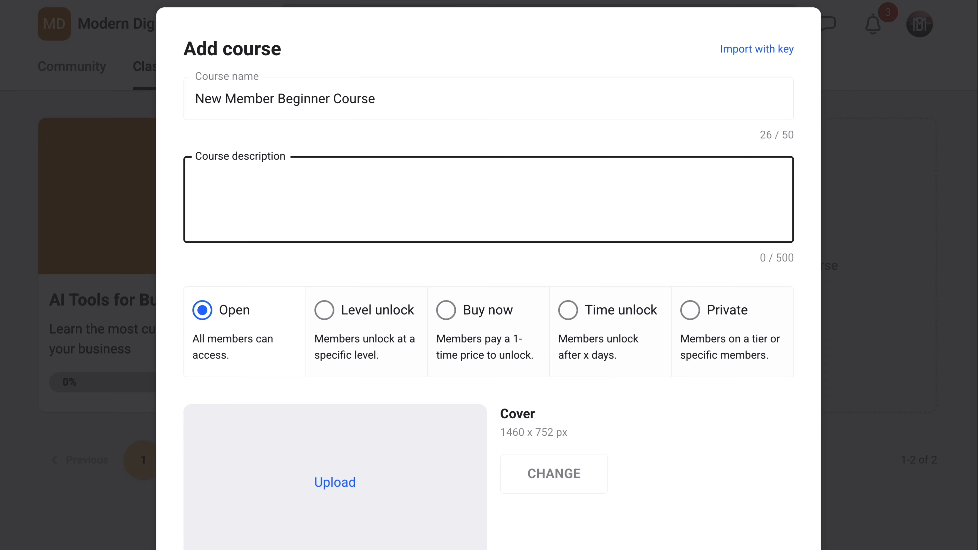
Describe the course as "Watch this before you start!" and add it as a published course with Open access
{"action": "type", "text": "Watch this befo"}
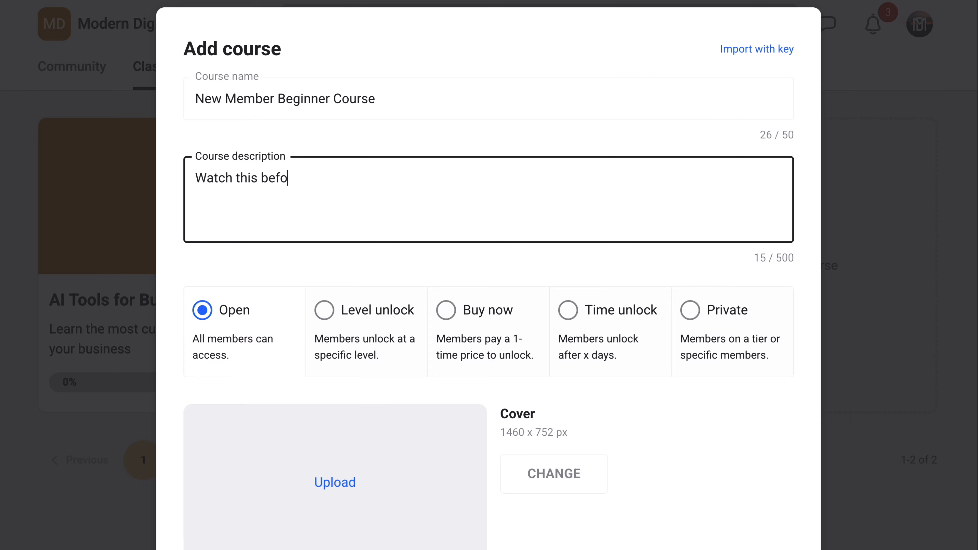
{"action": "type", "text": "re you start!"}
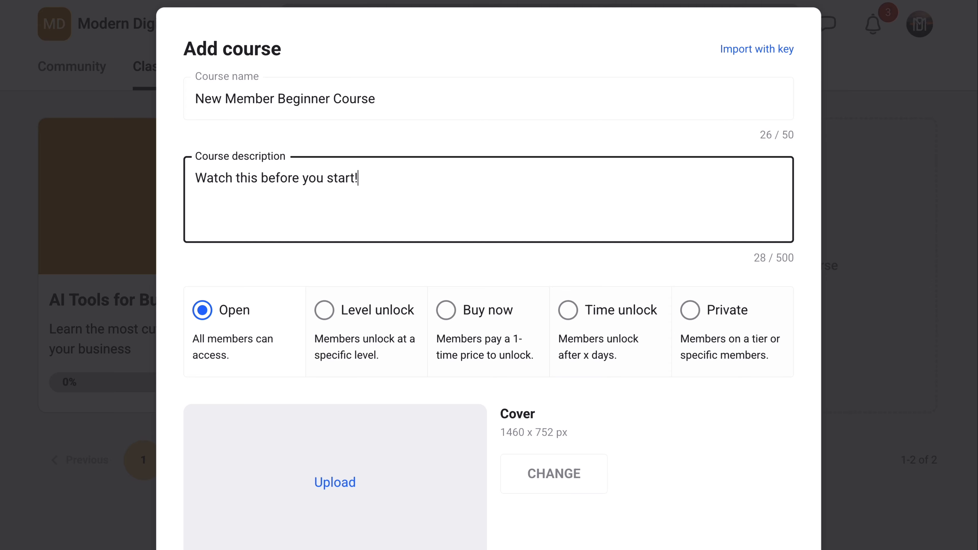
{"action": "scroll", "coordinate": [488, 269], "scroll_direction": "down", "scroll_amount": 3}
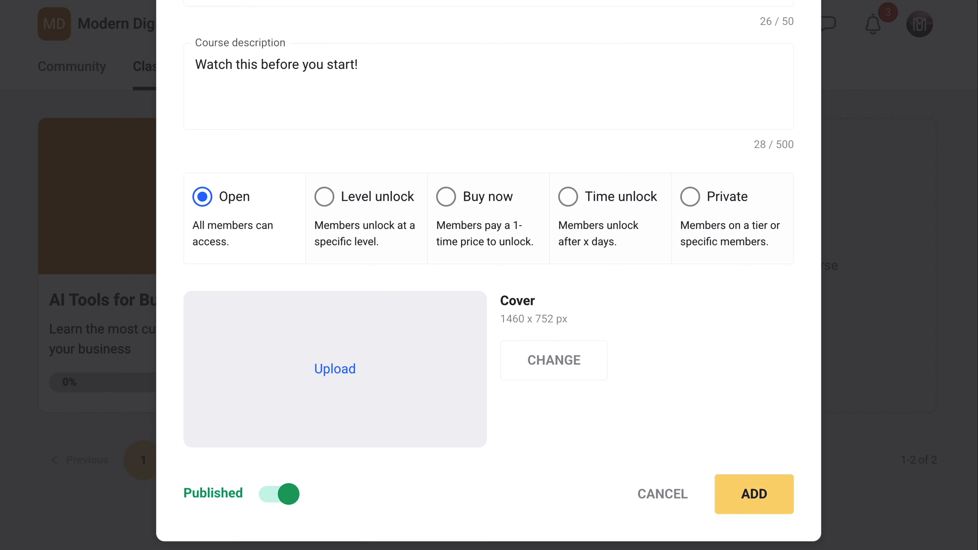
{"action": "left_click", "coordinate": [753, 491]}
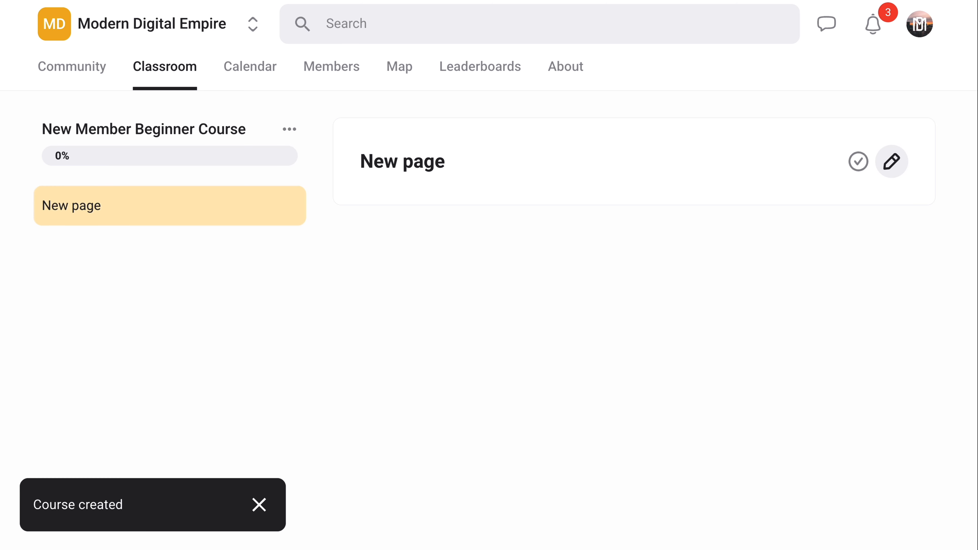
Retitle the new course's first page "Welcome to our community!" and save it
{"action": "left_click", "coordinate": [891, 160]}
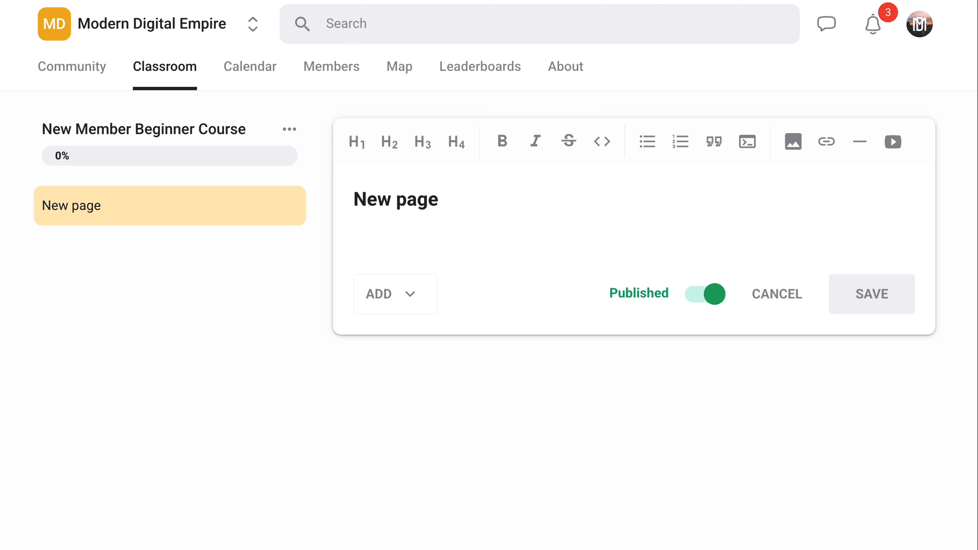
{"action": "key", "text": "ctrl+a"}
{"action": "type", "text": "Welc"}
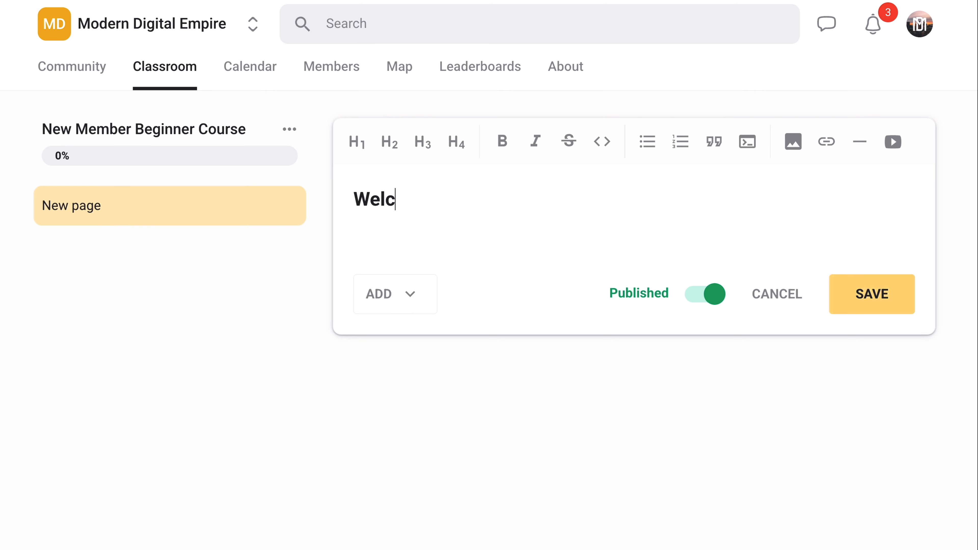
{"action": "type", "text": "ome to our community!"}
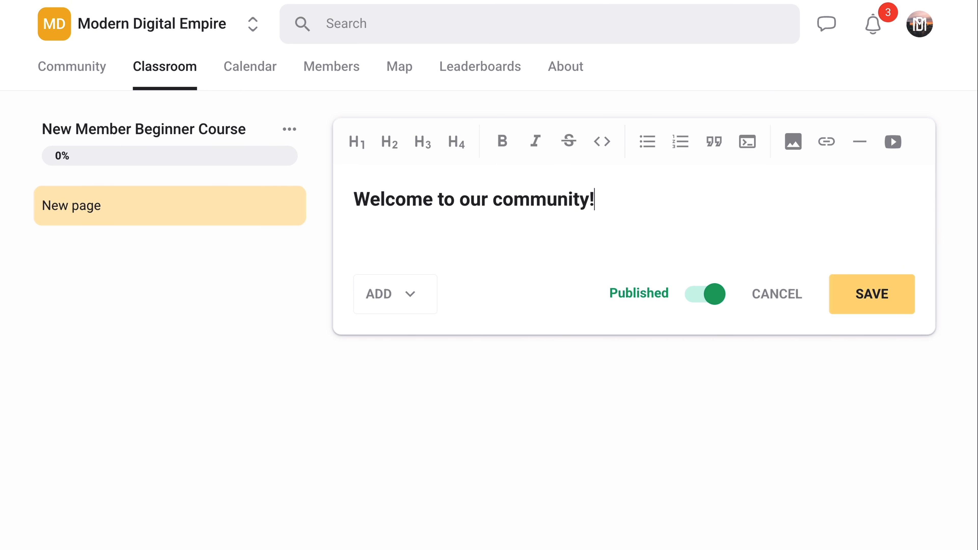
{"action": "left_click", "coordinate": [872, 294]}
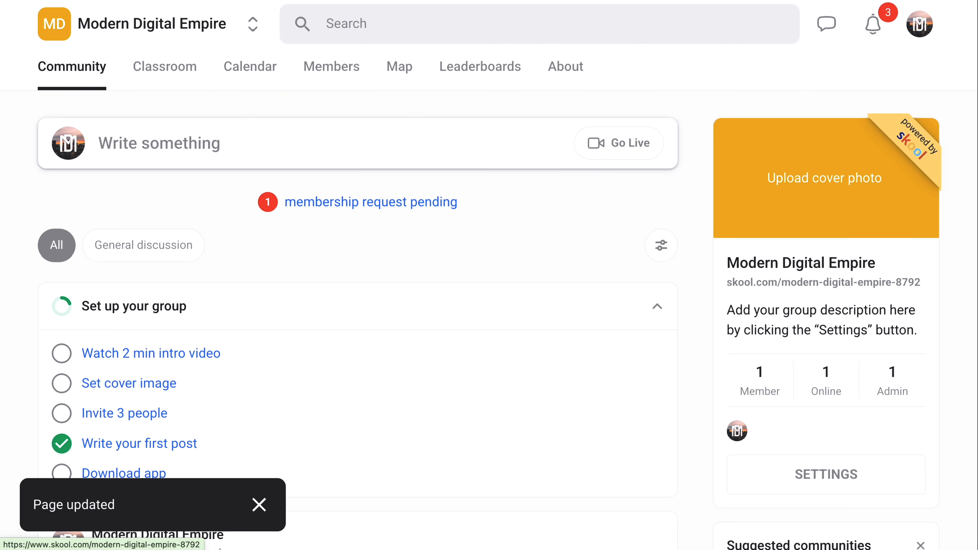
Look over the welcome posts in the group's community feed
{"action": "scroll", "coordinate": [488, 275], "scroll_direction": "down", "scroll_amount": 3}
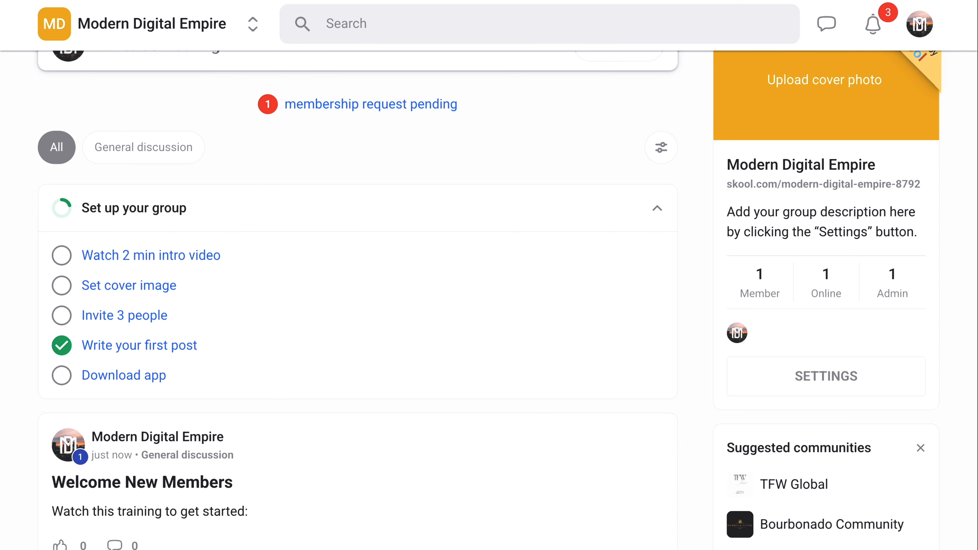
{"action": "scroll", "coordinate": [489, 275], "scroll_direction": "down", "scroll_amount": 6}
{"action": "scroll", "coordinate": [489, 275], "scroll_direction": "down", "scroll_amount": 1}
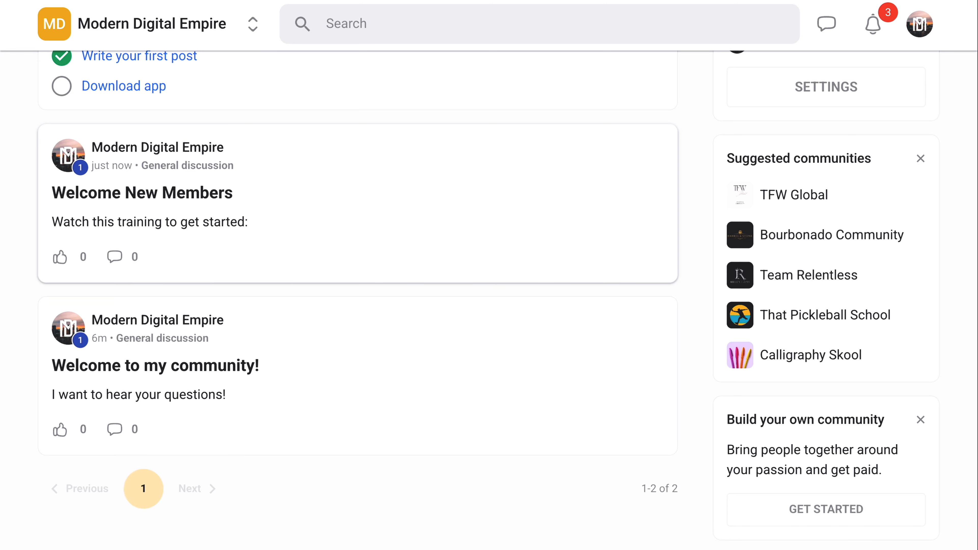
{"action": "scroll", "coordinate": [489, 275], "scroll_direction": "up", "scroll_amount": 1}
{"action": "scroll", "coordinate": [489, 275], "scroll_direction": "up", "scroll_amount": 8}
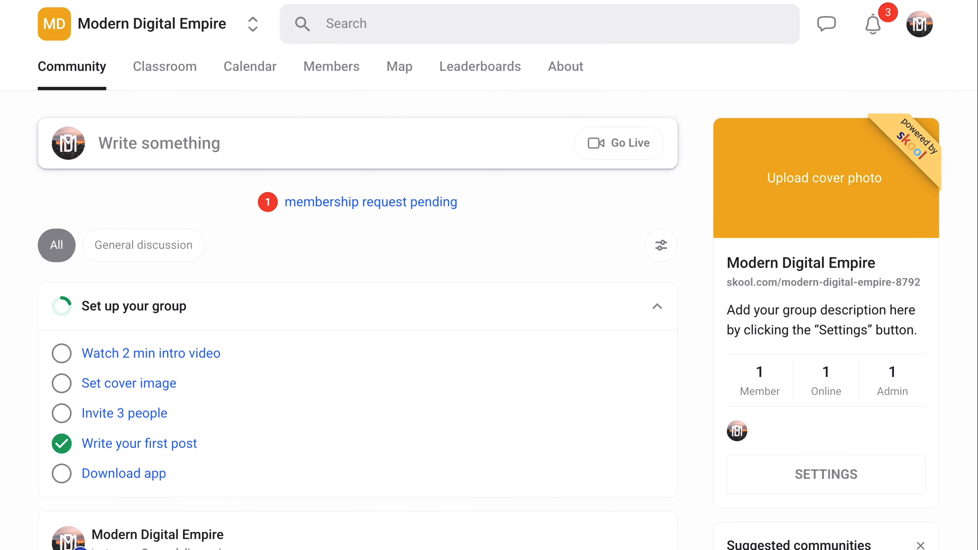
Add a page to the AI Tools for Business course and title it "ElevenLabs AI Voice Cloning"
{"action": "left_click", "coordinate": [165, 66]}
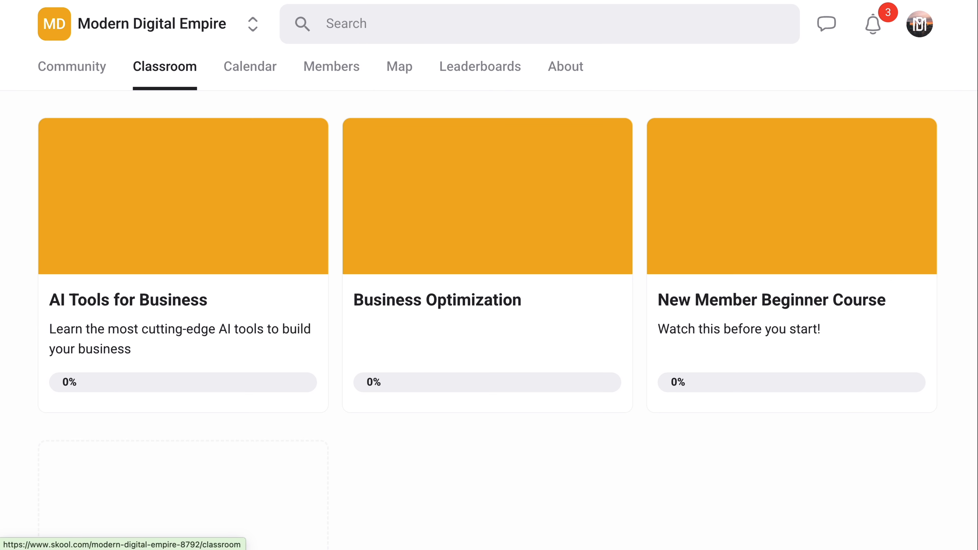
{"action": "left_click", "coordinate": [183, 231]}
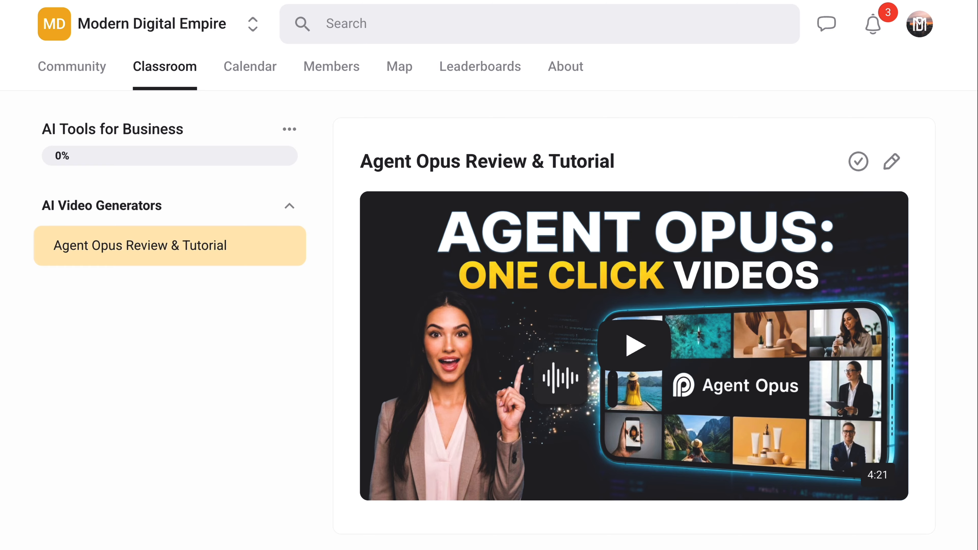
{"action": "scroll", "coordinate": [504, 274], "scroll_direction": "down", "scroll_amount": 1}
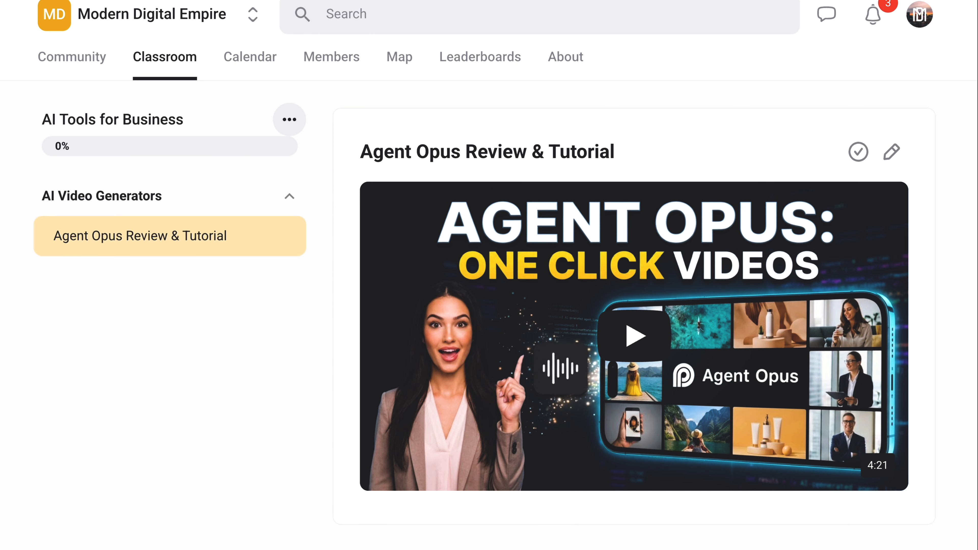
{"action": "left_click", "coordinate": [298, 121]}
{"action": "left_click", "coordinate": [193, 175]}
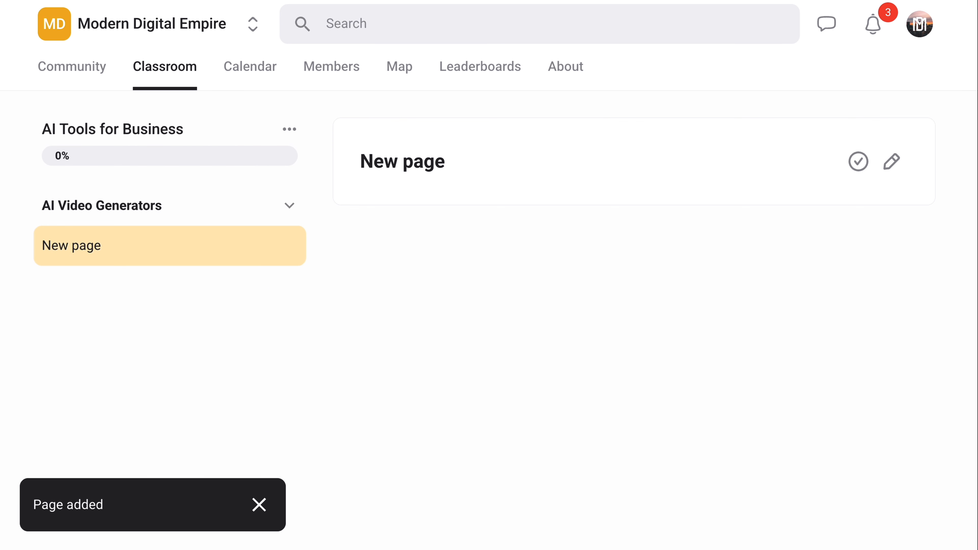
{"action": "left_click", "coordinate": [891, 161]}
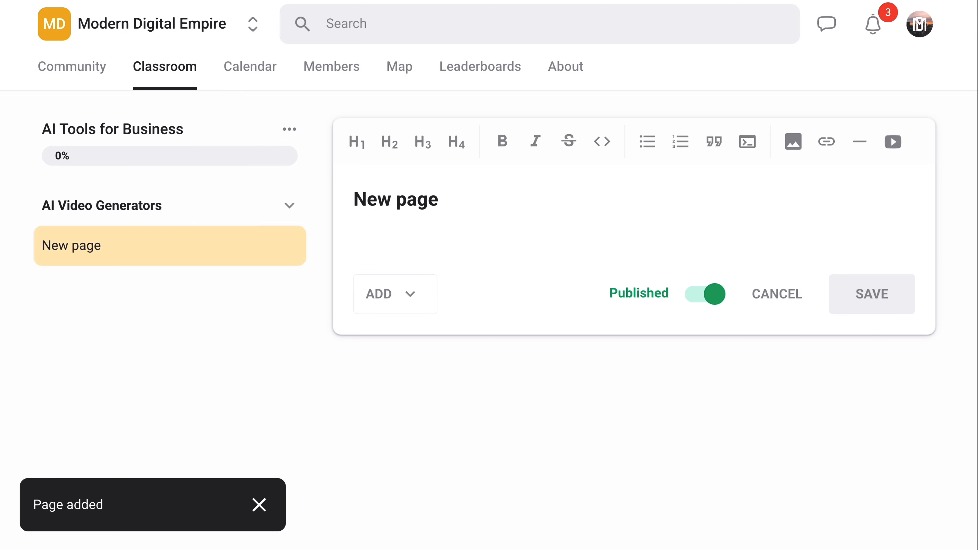
{"action": "type", "text": "ElevenLabs AI Voice Cloning"}
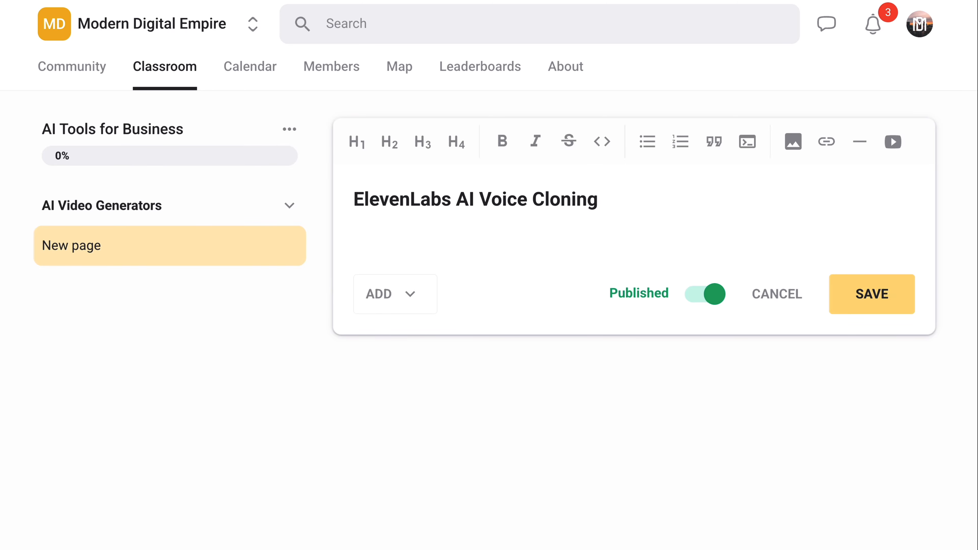
{"action": "left_click", "coordinate": [892, 142]}
{"action": "type", "text": "https://youtu.be/24IMGORbBG4"}
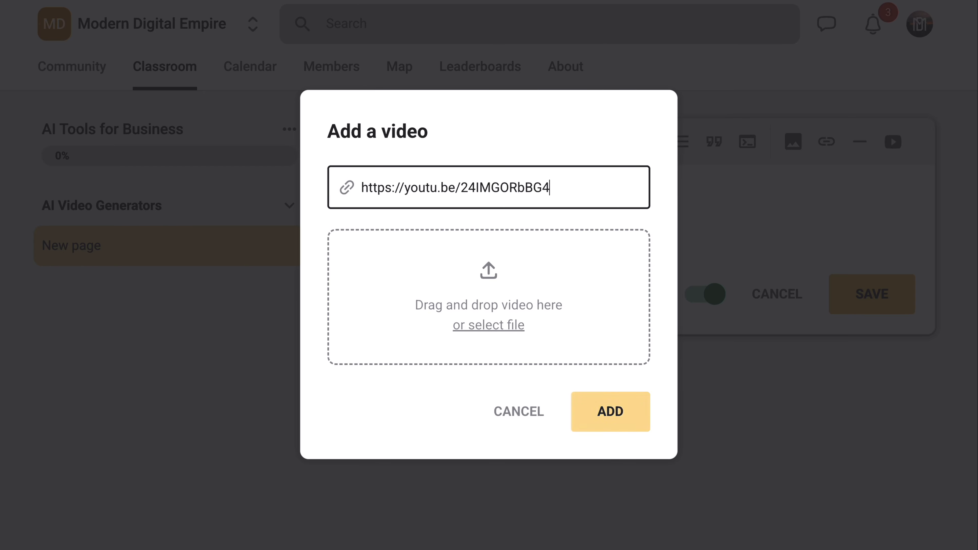
{"action": "key", "text": "Return"}
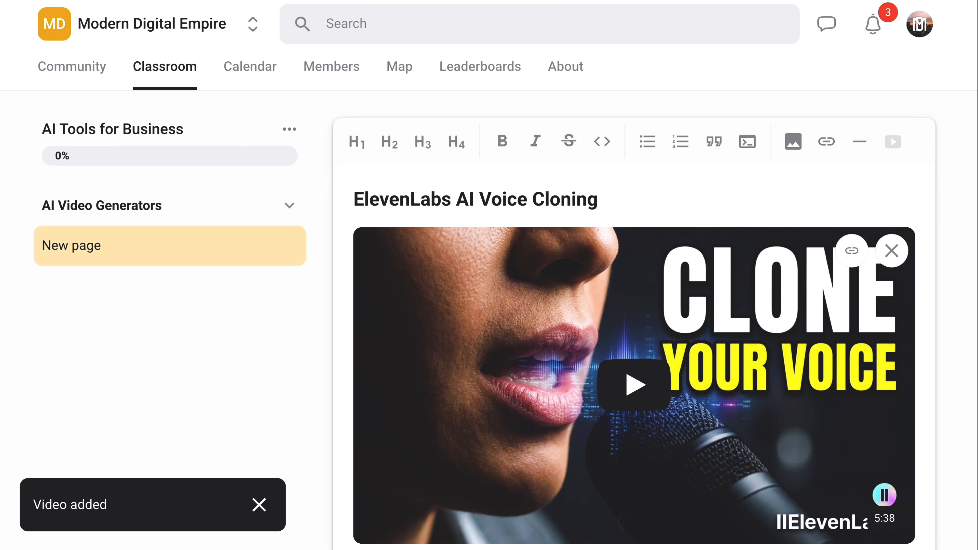
{"action": "scroll", "coordinate": [634, 308], "scroll_direction": "down", "scroll_amount": 2}
{"action": "scroll", "coordinate": [634, 269], "scroll_direction": "down", "scroll_amount": 2}
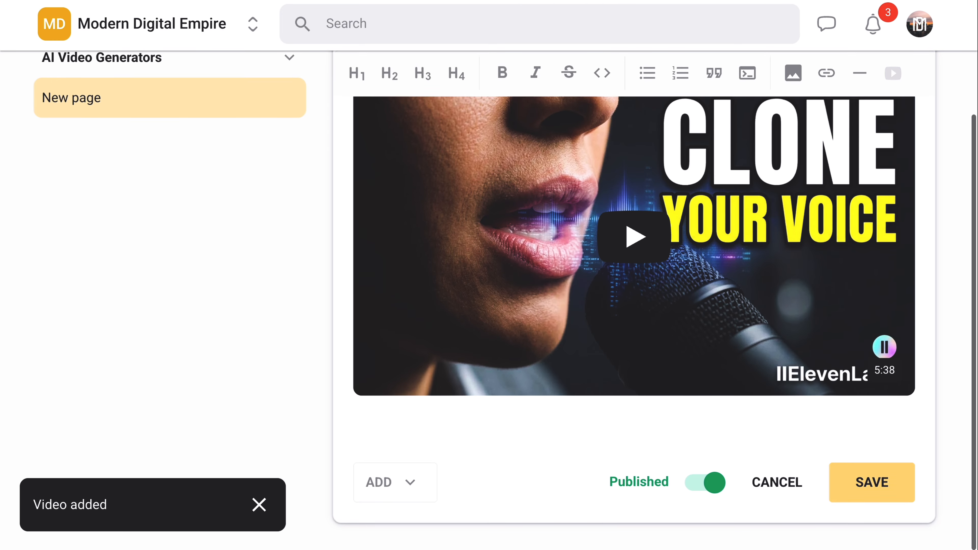
{"action": "left_click", "coordinate": [872, 483]}
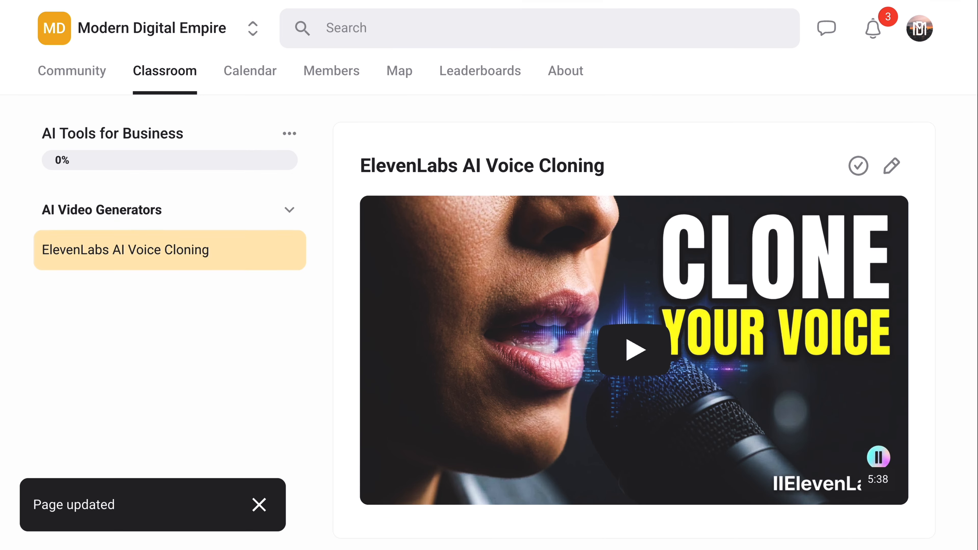
{"action": "left_click", "coordinate": [71, 67]}
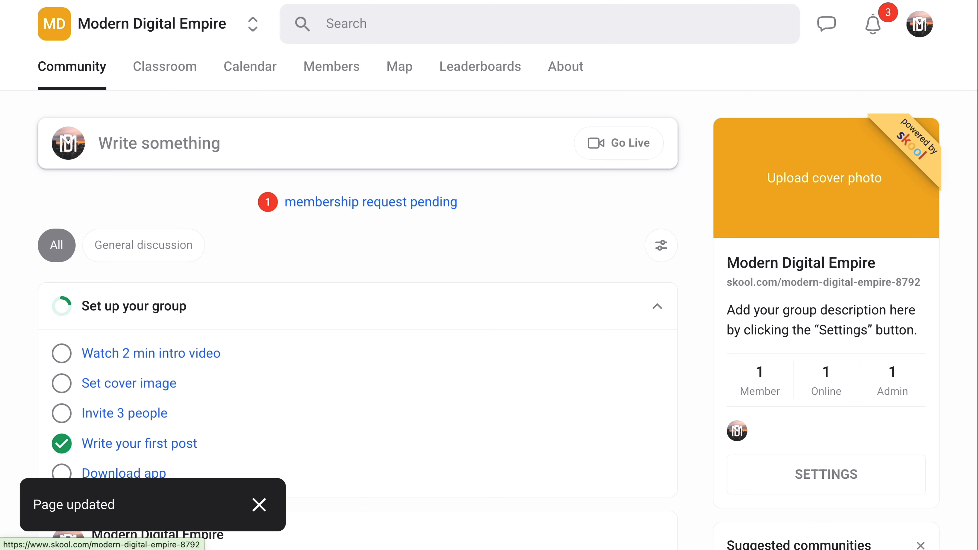